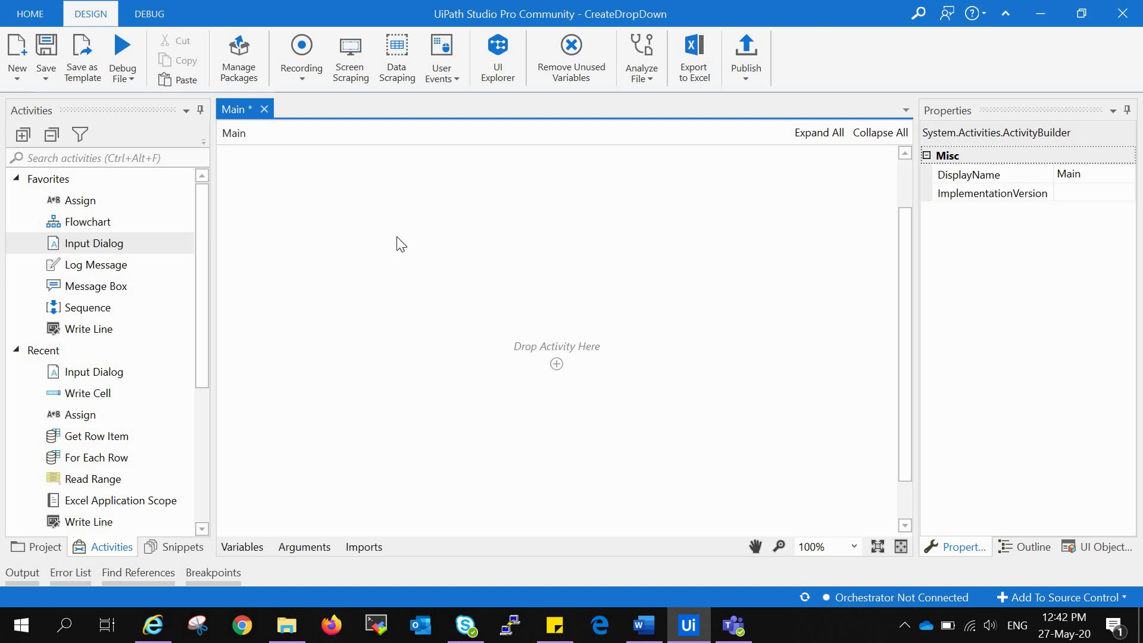
# - Drop an Input Dialog into the empty Main workflow inside a new Sequence and start editing its label
pyautogui.moveTo(94, 243)
pyautogui.moveTo(88, 243); pyautogui.dragTo(547, 379)
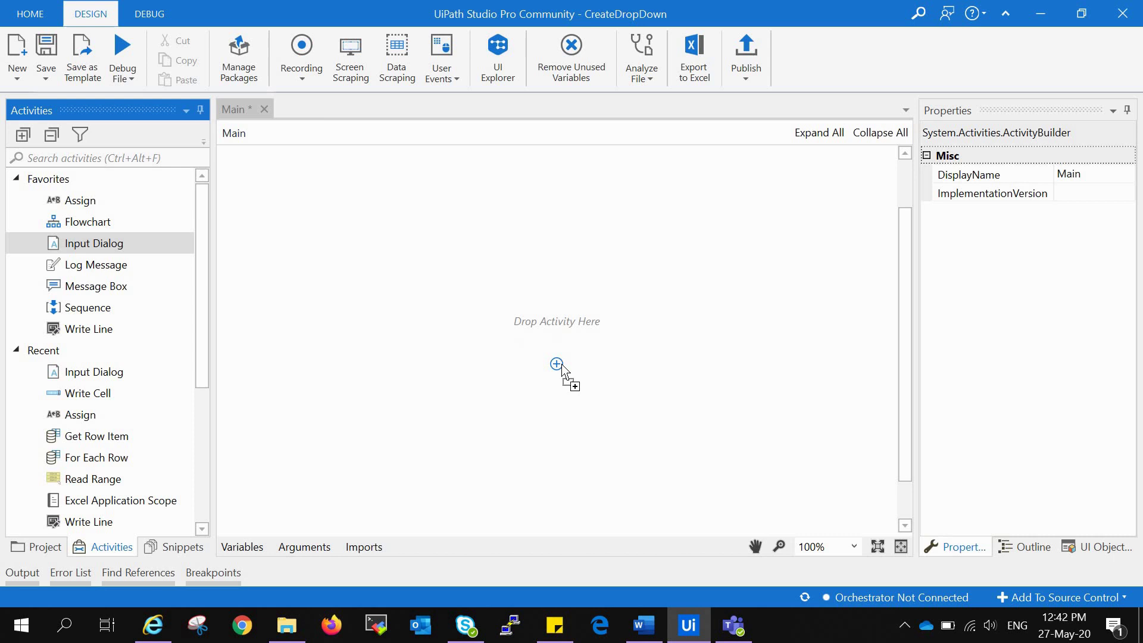
pyautogui.moveTo(548, 379); pyautogui.dragTo(556, 367)
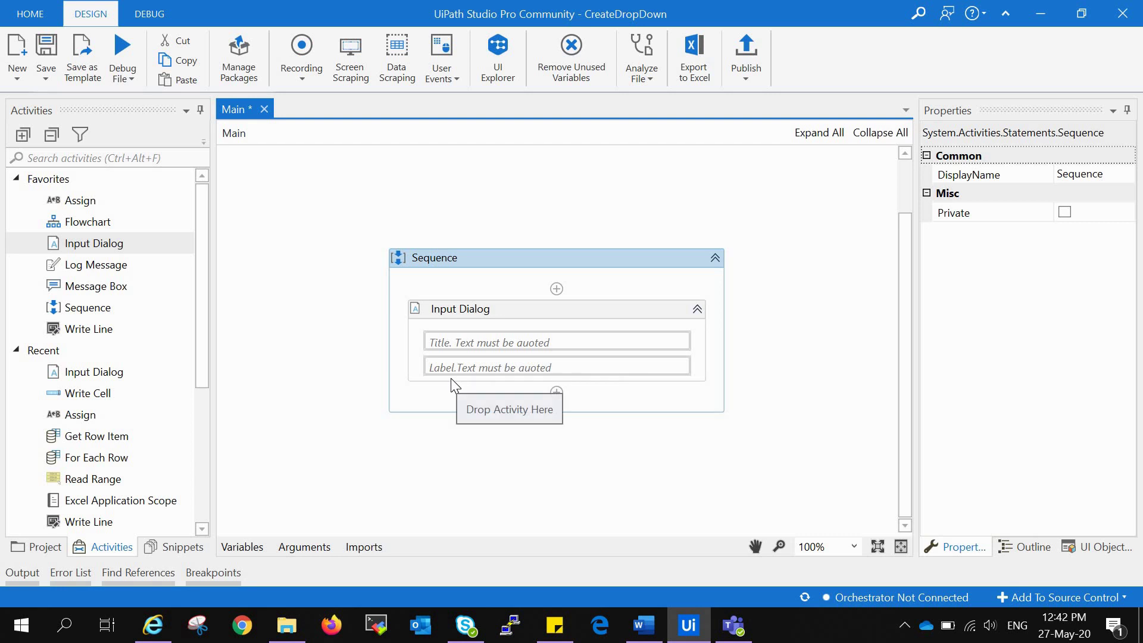
pyautogui.click(462, 366)
pyautogui.write('"')
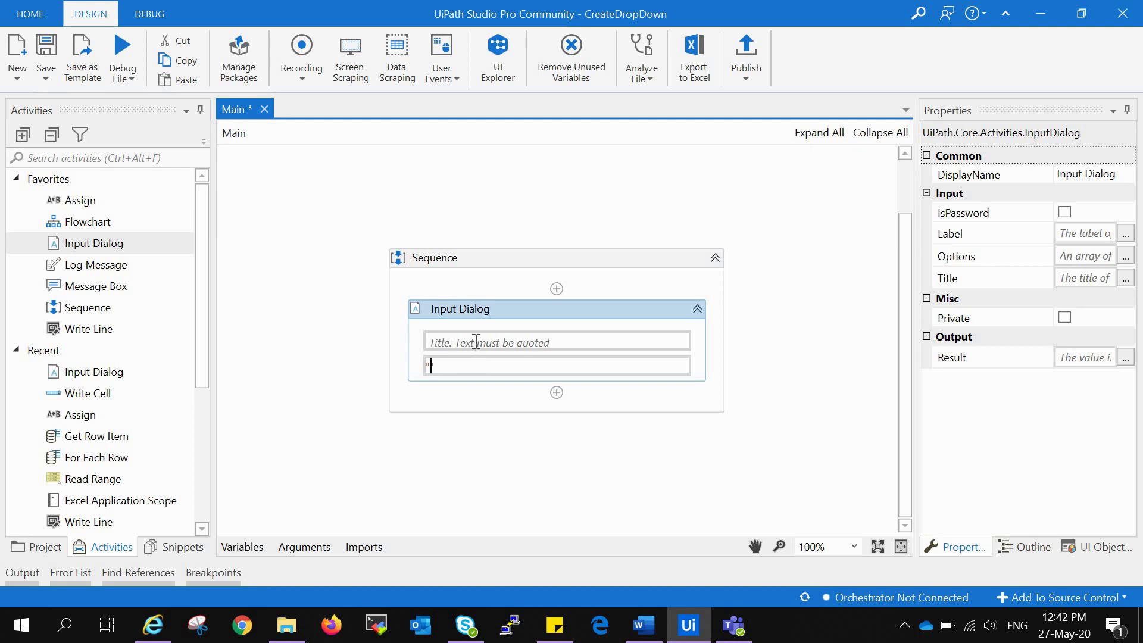
# - Enter 'Drop down demo' as the Input Dialog title, correcting a typo
pyautogui.click(475, 342)
pyautogui.write('"')
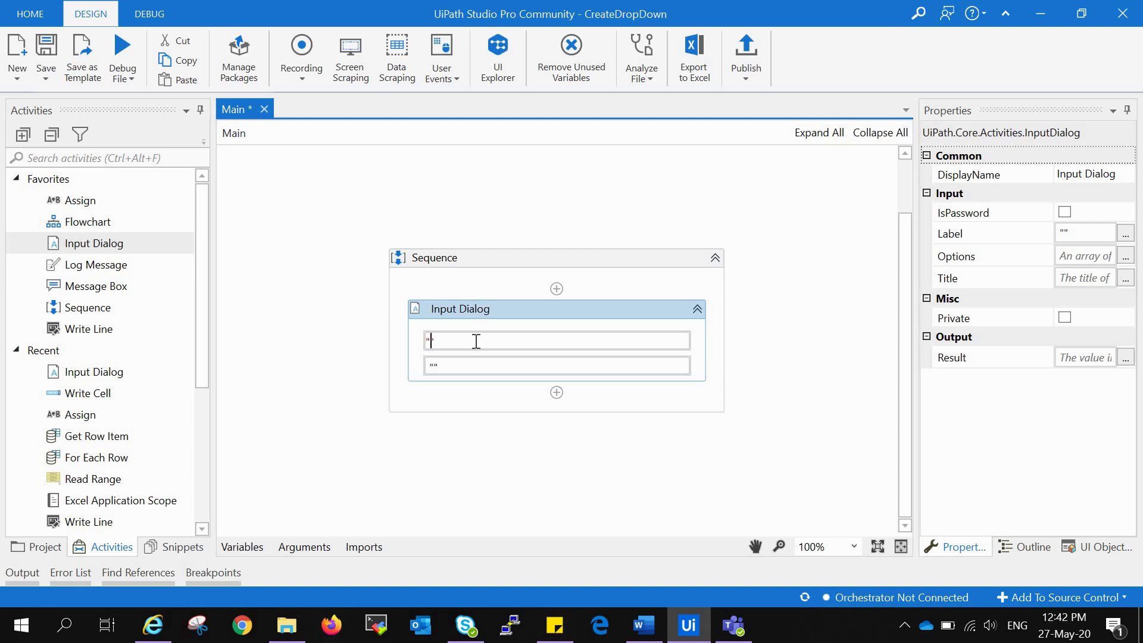
pyautogui.write('Dr')
pyautogui.write('o')
pyautogui.write('p')
pyautogui.press('BackSpace')
pyautogui.write('p do')
pyautogui.write('wn ')
pyautogui.write('demo')
# - Enter 'Choose your fav ice-cream flavor' as the Input Dialog's label text
pyautogui.click(429, 366)
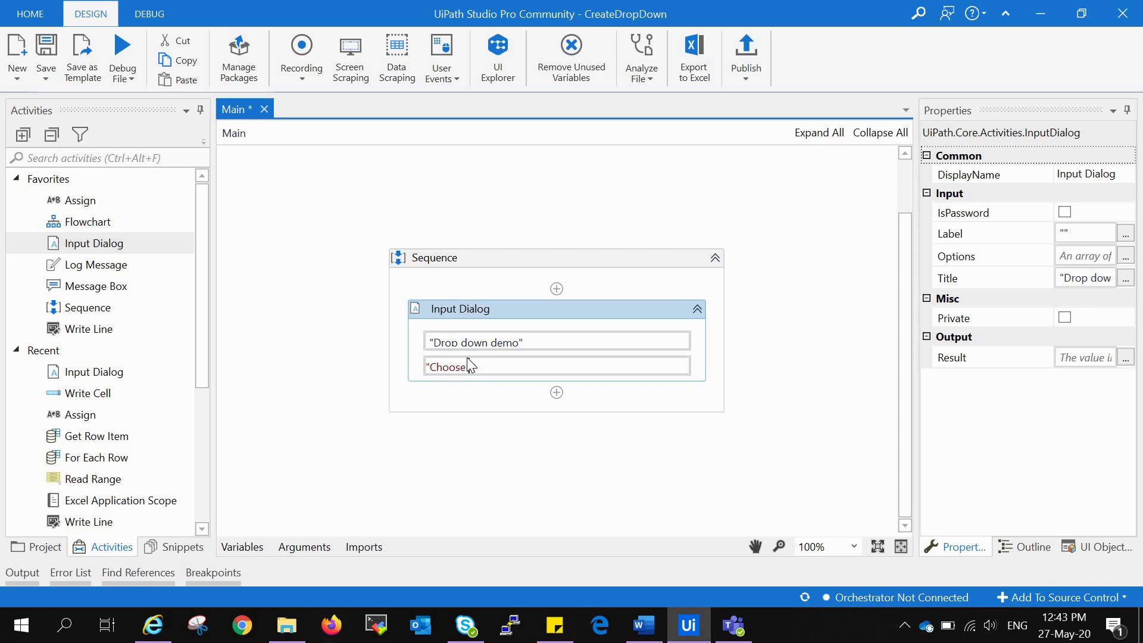
pyautogui.write('a')
pyautogui.write('v i')
pyautogui.write('ce-cr')
pyautogui.write('eam')
pyautogui.write(' flavo')
pyautogui.write('r')
# - Enter the options array {"Strawberry","Chocolate","Vanilla","Butter Scoth","Black current"} in the Expression Editor
pyautogui.click(1126, 257)
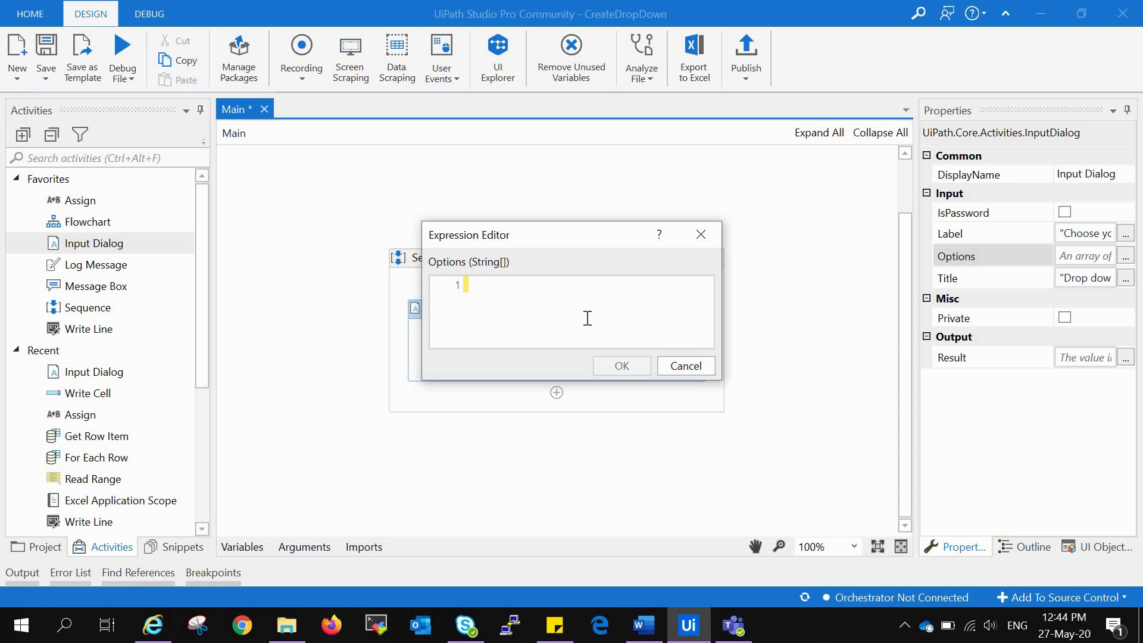
pyautogui.write('{}')
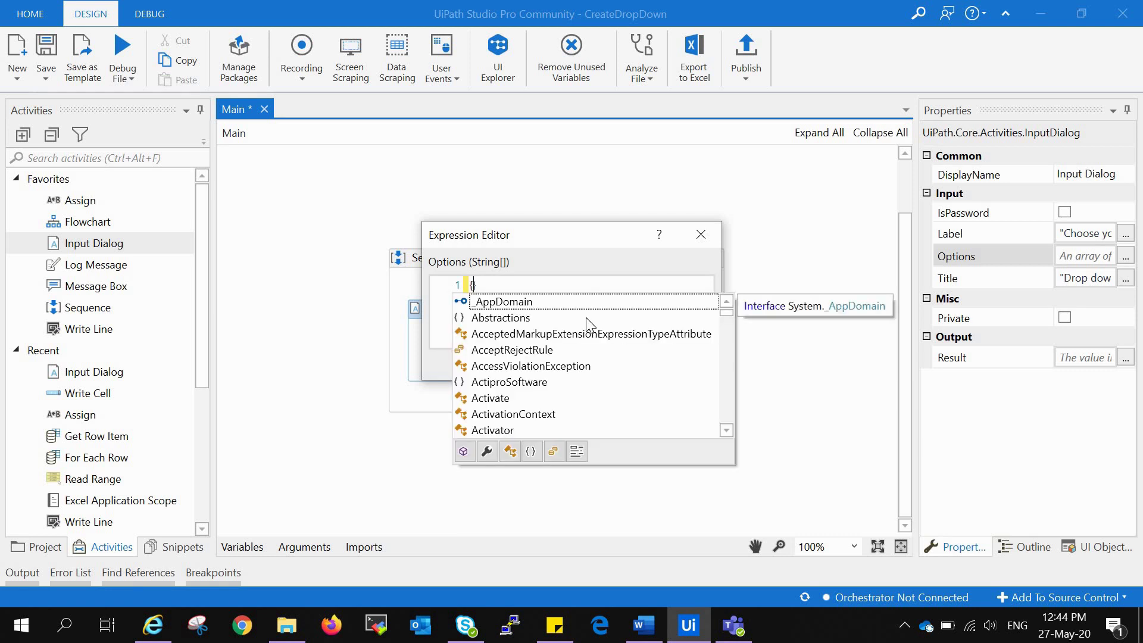
pyautogui.write('"')
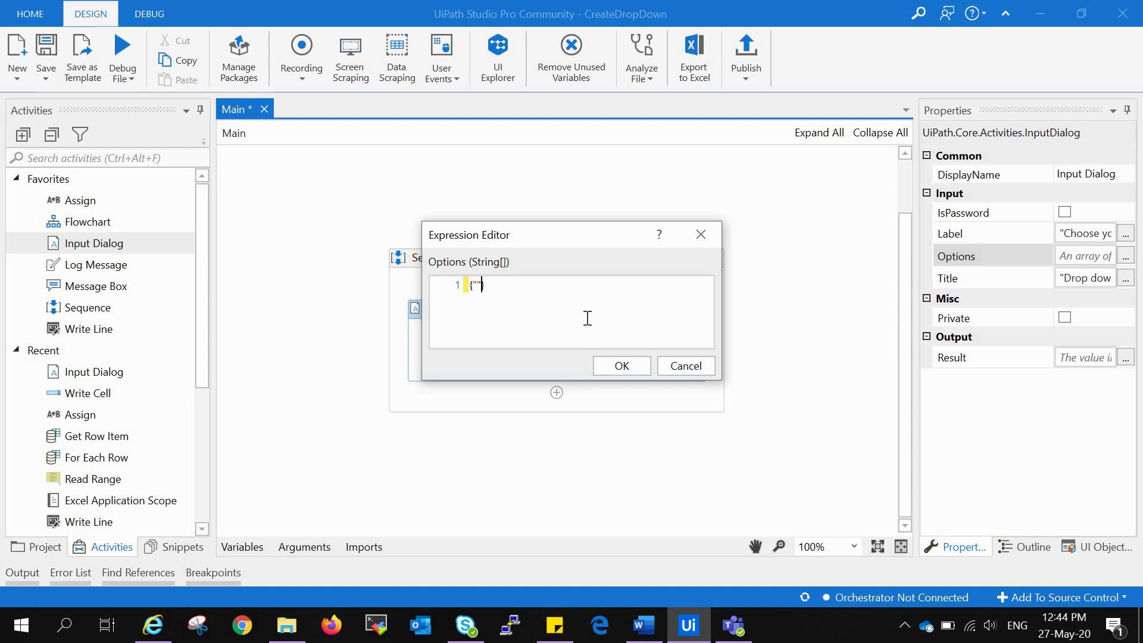
pyautogui.write(',"')
pyautogui.write(',"')
pyautogui.write(',')
pyautogui.write('"')
pyautogui.write('S')
pyautogui.write('t')
pyautogui.write('ra')
pyautogui.write('wberry')
pyautogui.press('Right')
pyautogui.press('Right')
pyautogui.write('Choco')
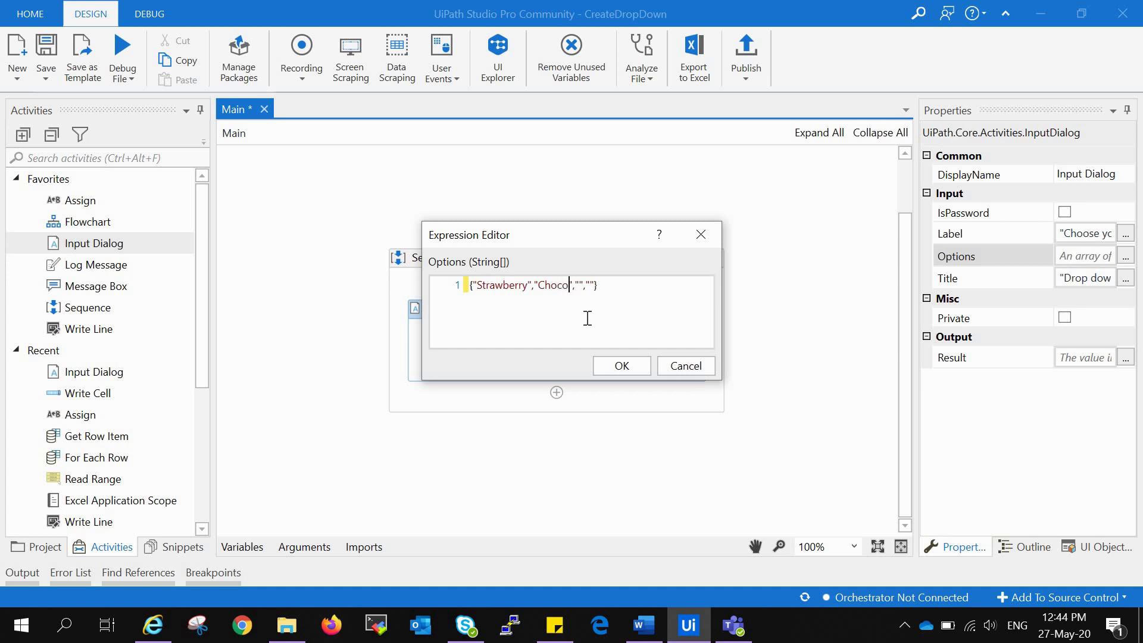
pyautogui.write('late')
pyautogui.press('Right')
pyautogui.press('Right')
pyautogui.write('Va')
pyautogui.write('nilla","')
pyautogui.write('B')
pyautogui.write('utter ')
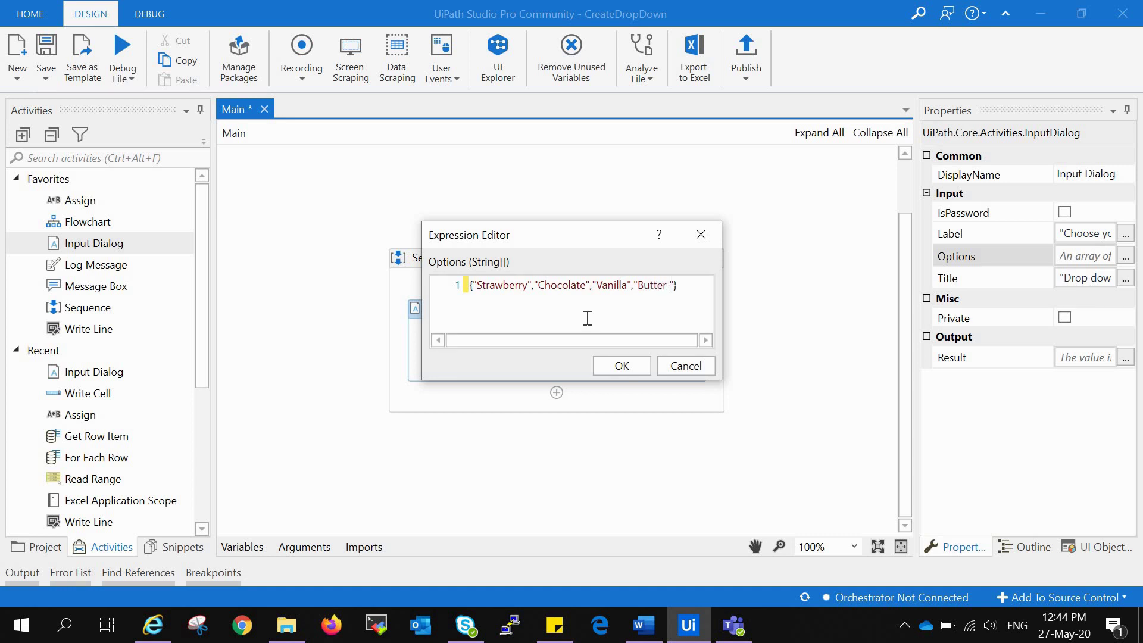
pyautogui.write('Sc')
pyautogui.write('oth')
pyautogui.write('","')
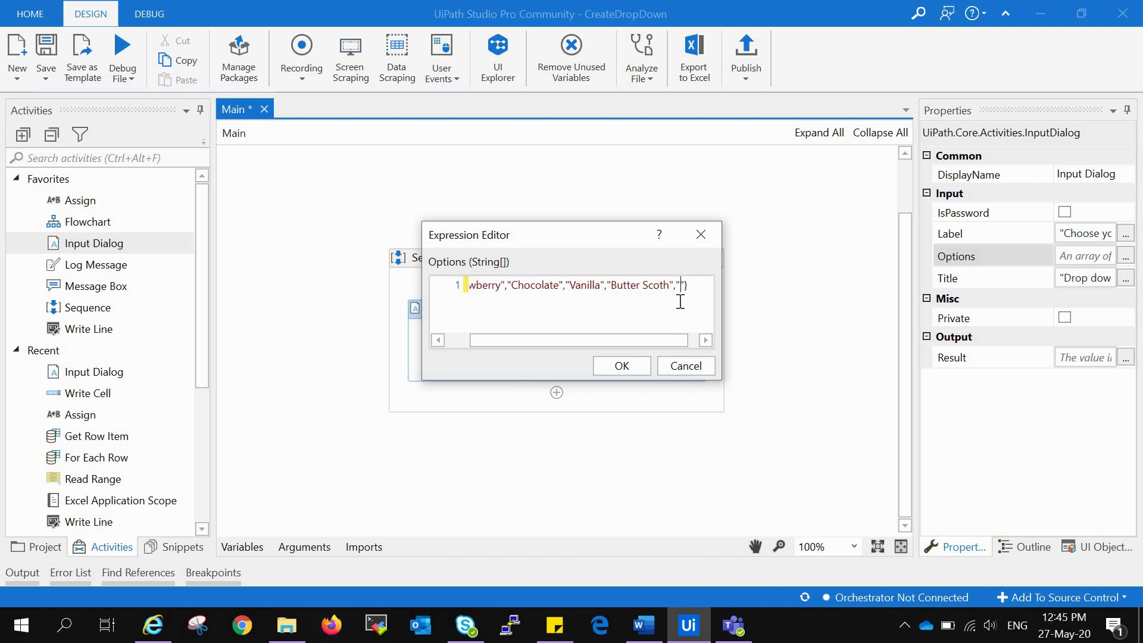
pyautogui.write('Blac')
pyautogui.write('k curren')
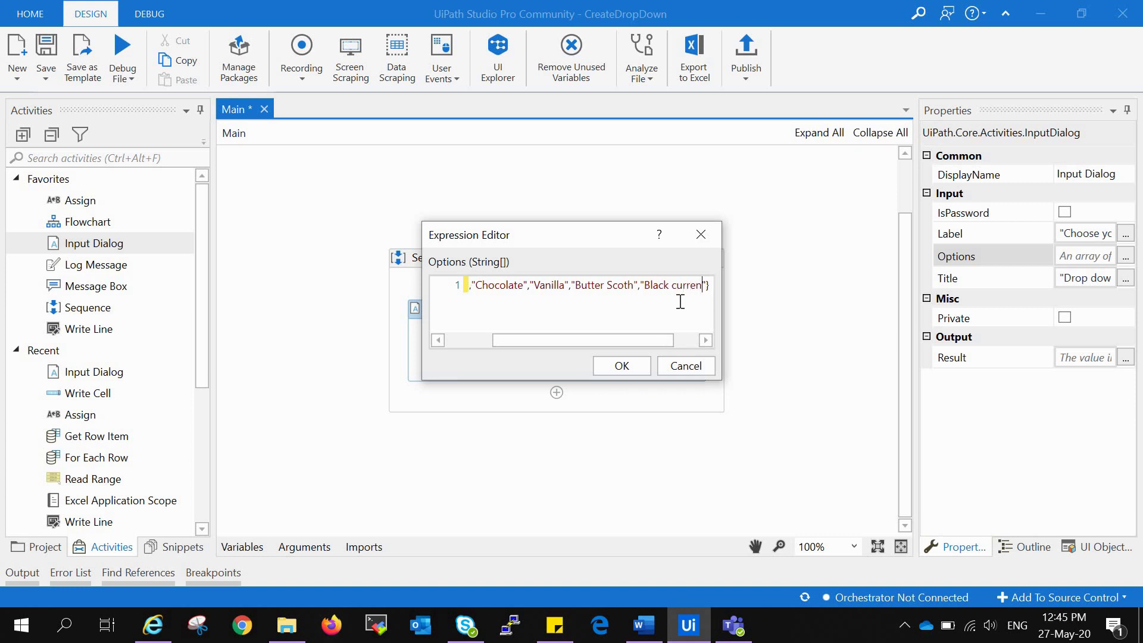
pyautogui.write('t')
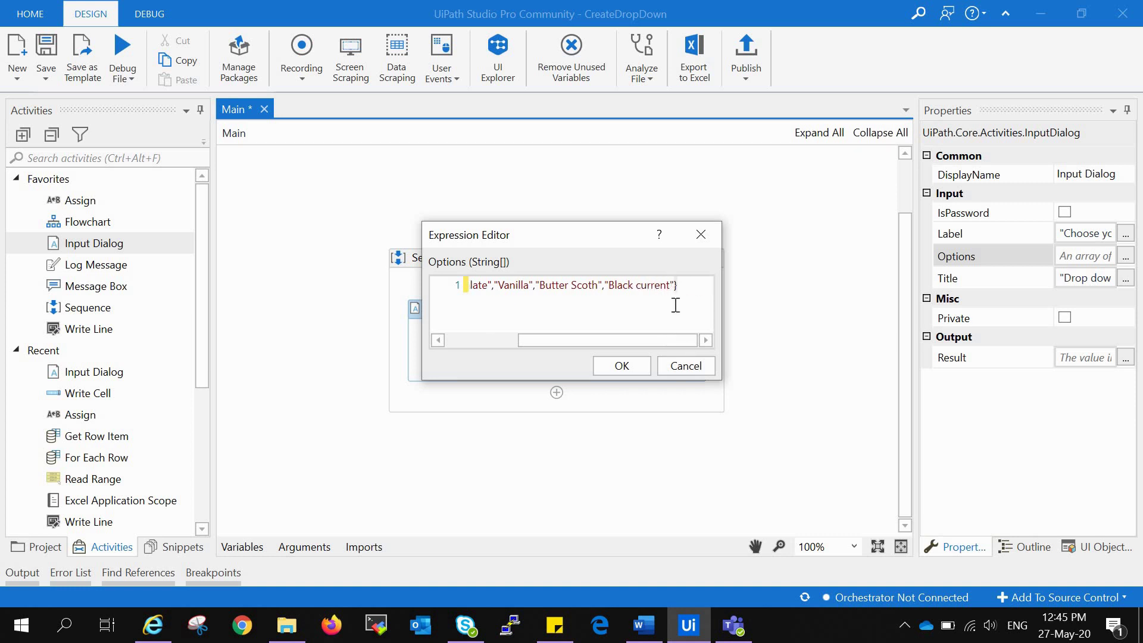
pyautogui.moveTo(538, 338); pyautogui.dragTo(467, 339)
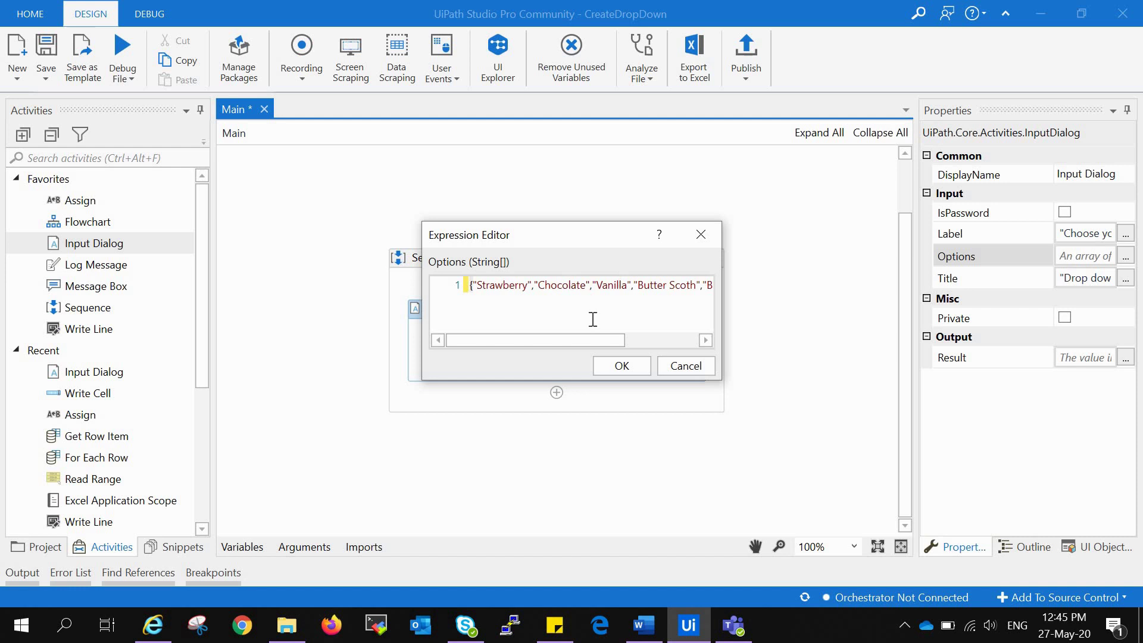
pyautogui.moveTo(600, 337)
pyautogui.mouseDown()
pyautogui.moveTo(753, 335)
pyautogui.moveTo(330, 357)
pyautogui.mouseUp()
# - Confirm the flavour options, save the workflow, and add a Message Box below the Input Dialog
pyautogui.click(646, 370)
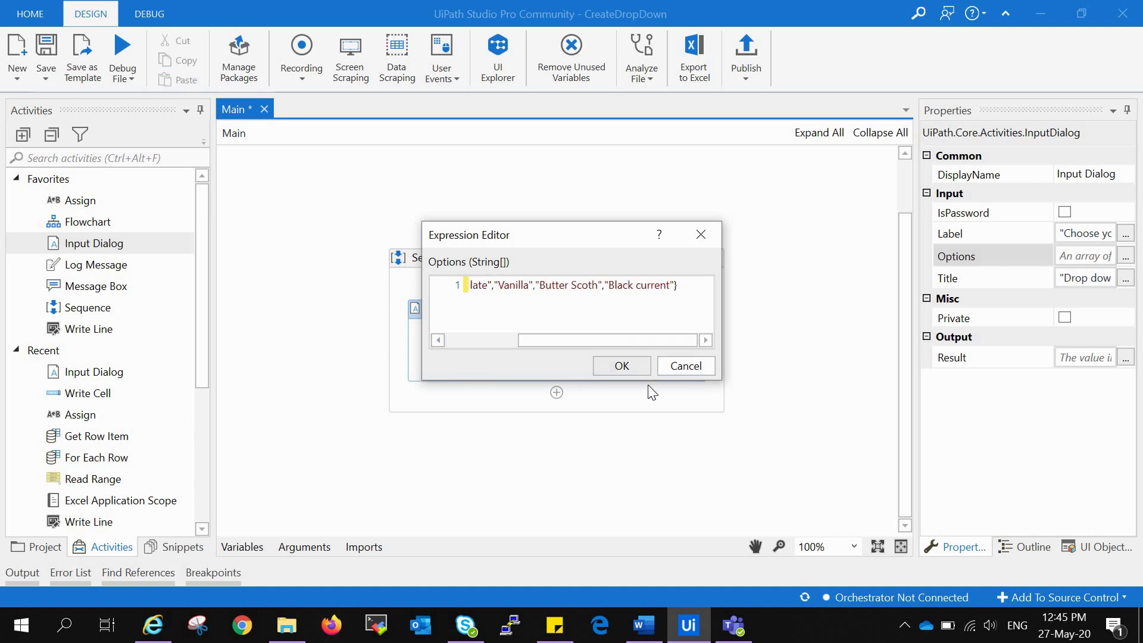
pyautogui.click(785, 414)
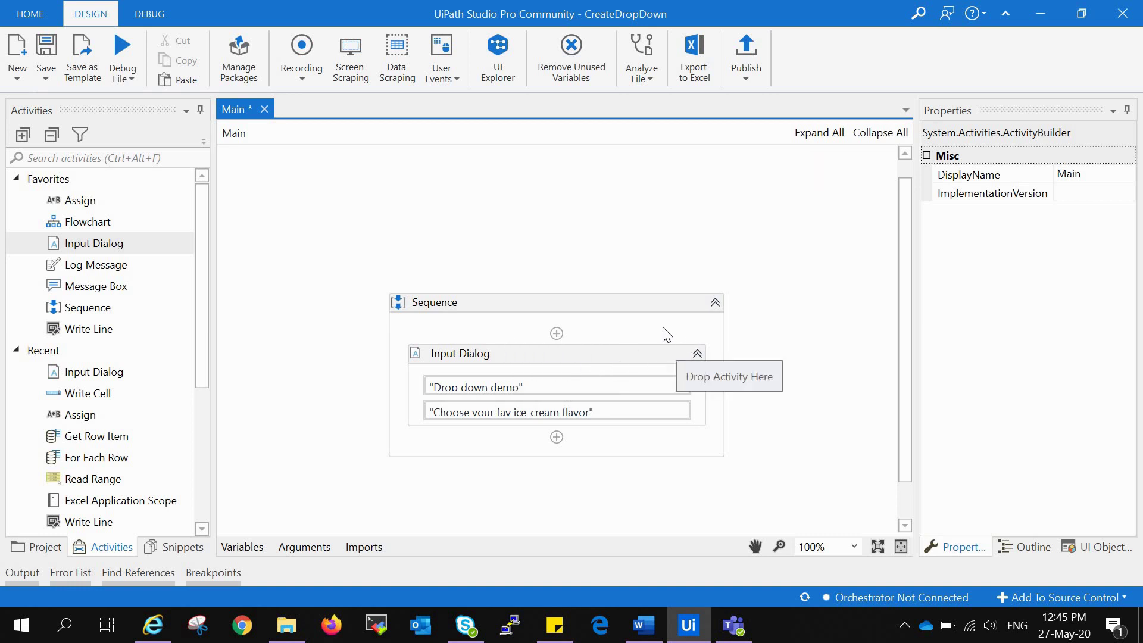
pyautogui.click(663, 361)
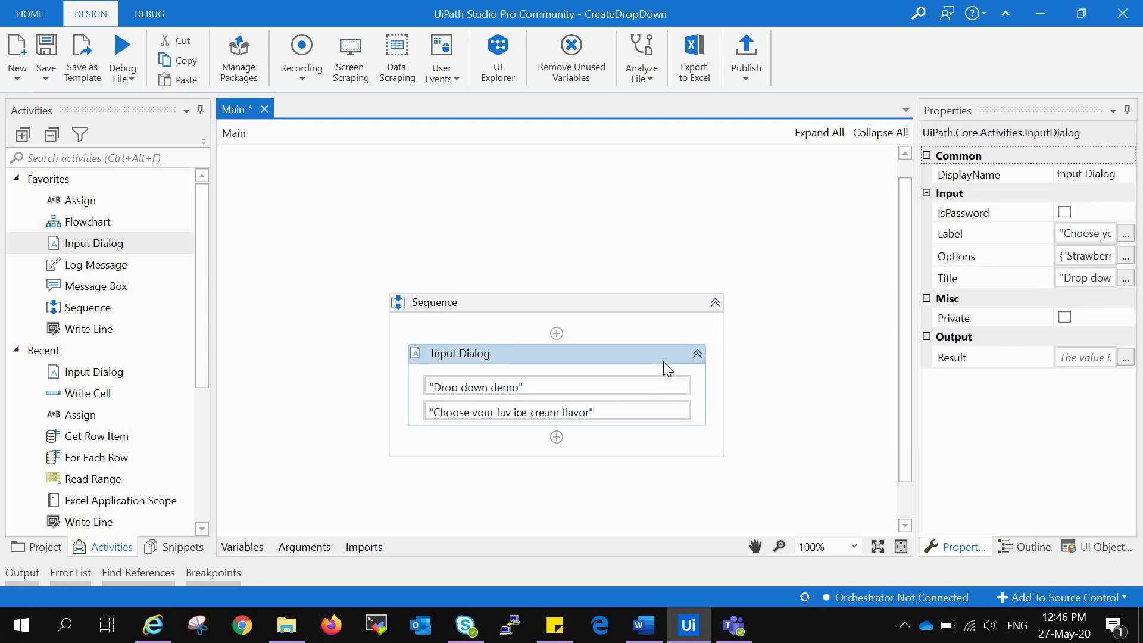
pyautogui.click(466, 269)
pyautogui.hotkey('ctrl', 's')
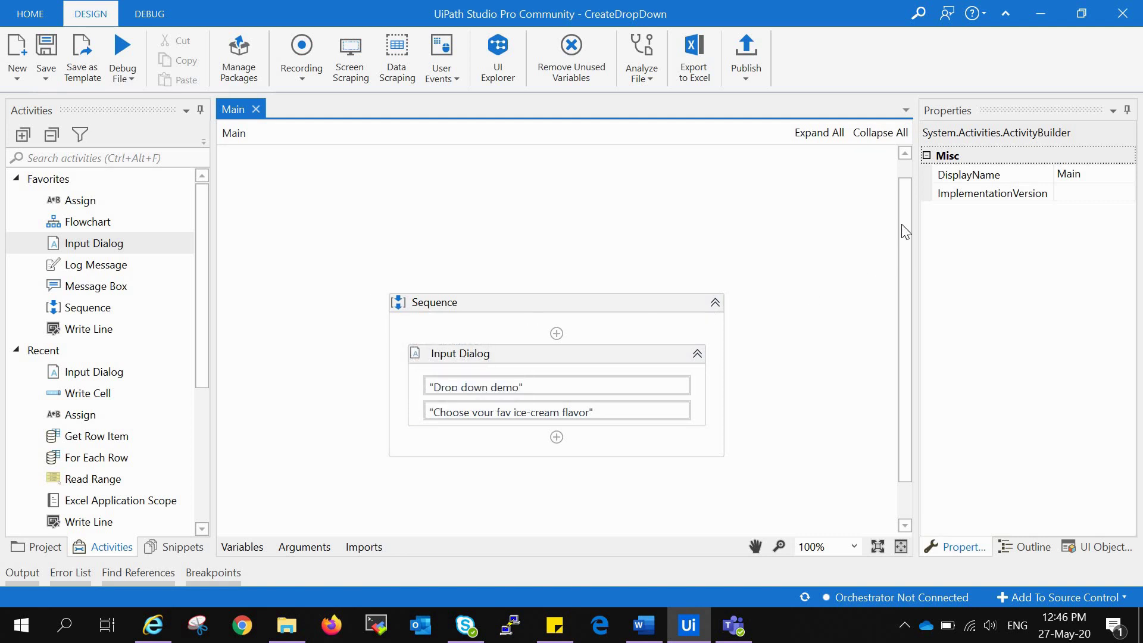
pyautogui.moveTo(904, 232); pyautogui.dragTo(912, 272)
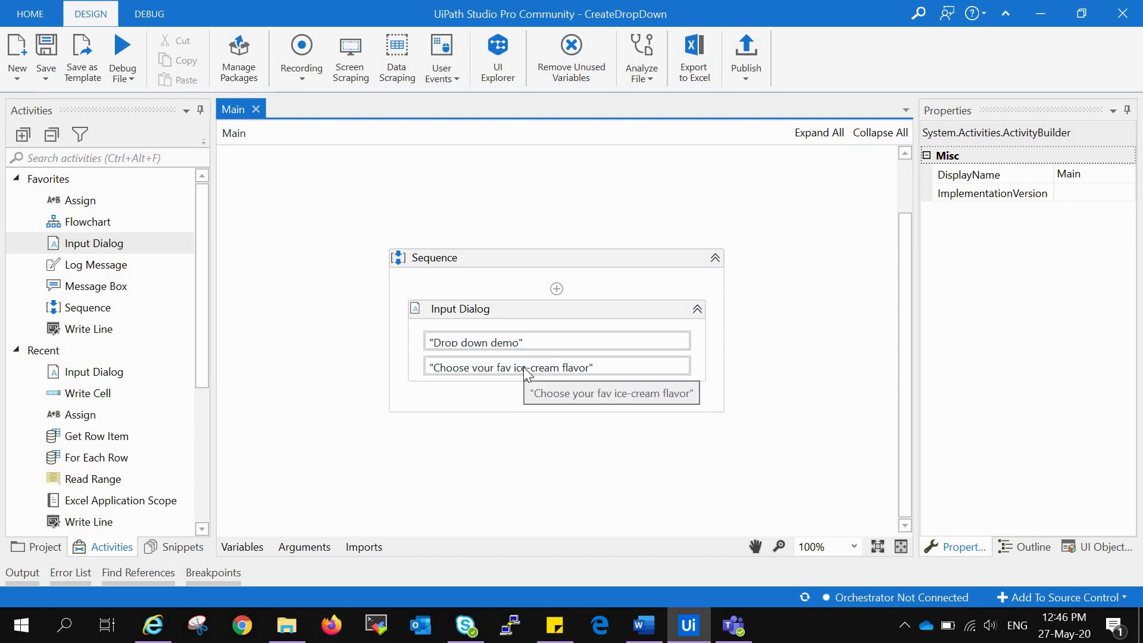
pyautogui.moveTo(96, 286); pyautogui.dragTo(556, 399)
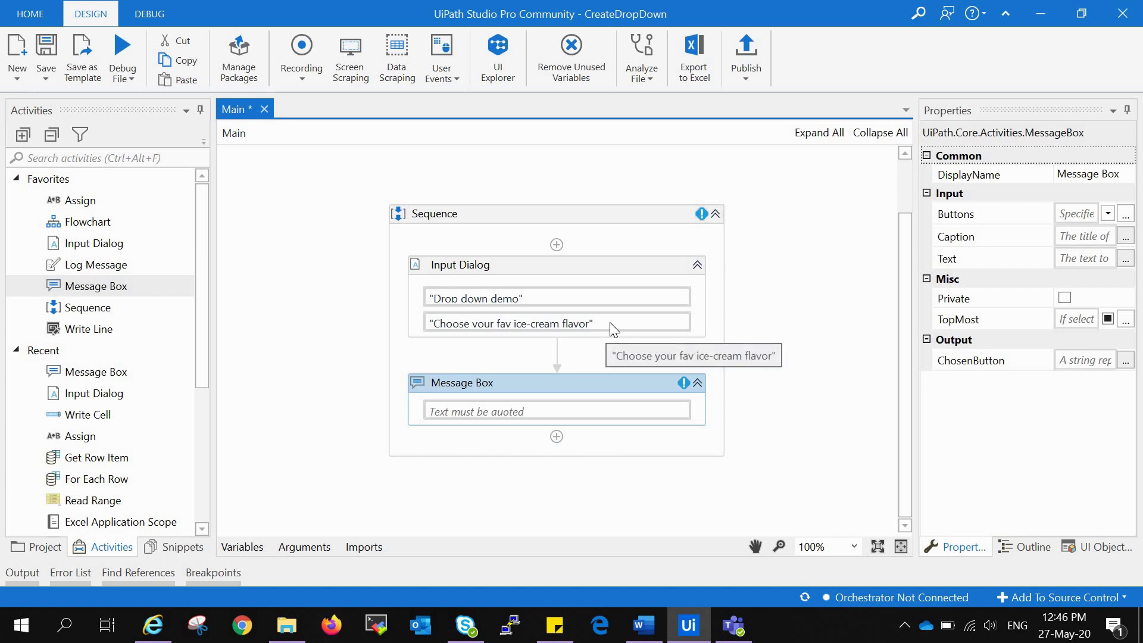
# - Create the variable 'flavor' with Ctrl+K and assign it as the Input Dialog's Result
pyautogui.click(610, 323)
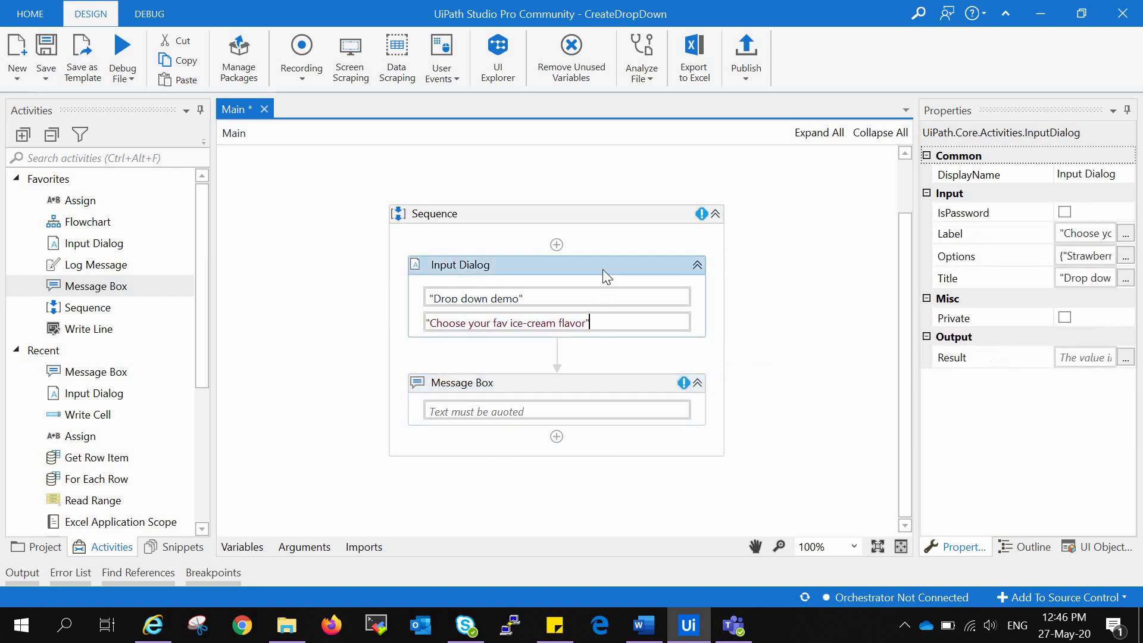
pyautogui.click(1082, 358)
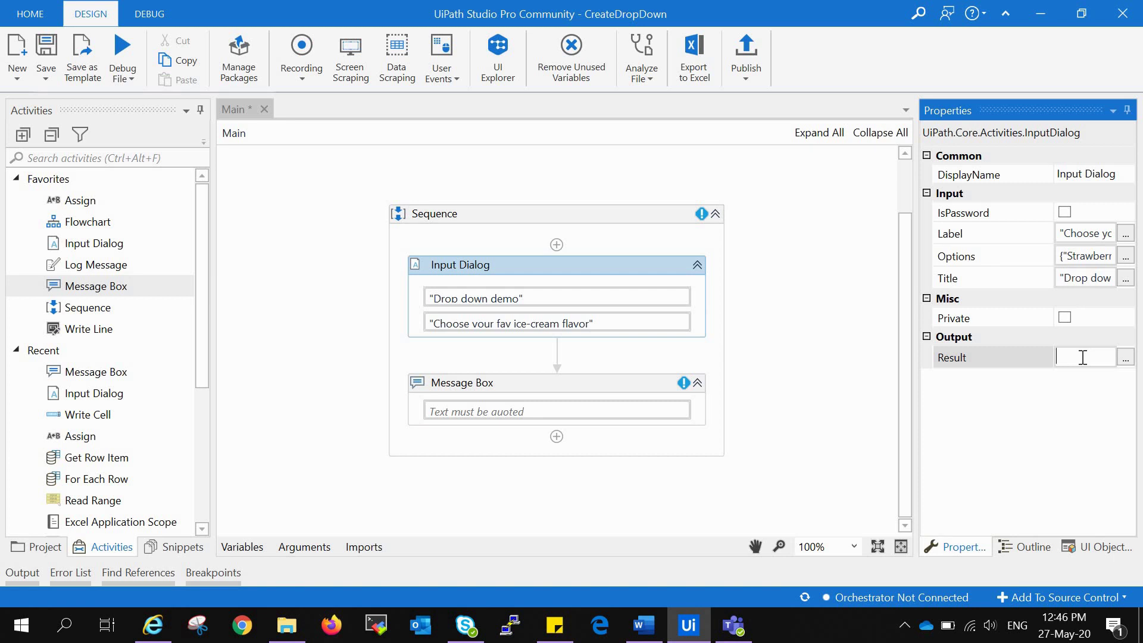
pyautogui.hotkey('ctrl', 'k')
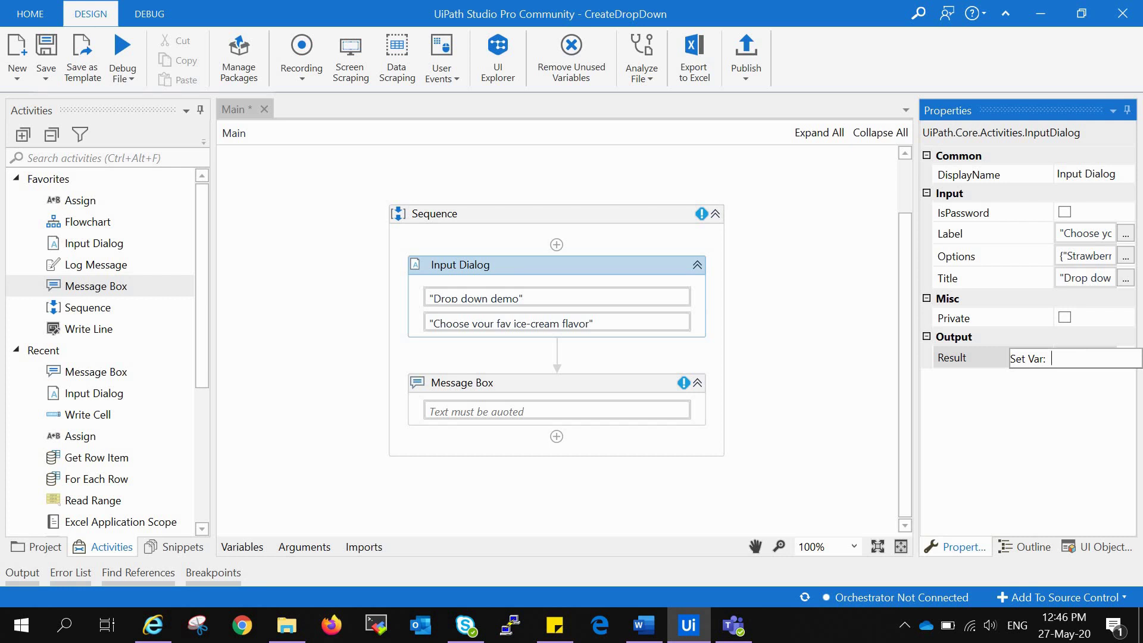
pyautogui.write('fa')
pyautogui.press('BackSpace')
pyautogui.write('lavor')
pyautogui.press('Return')
pyautogui.click(1077, 431)
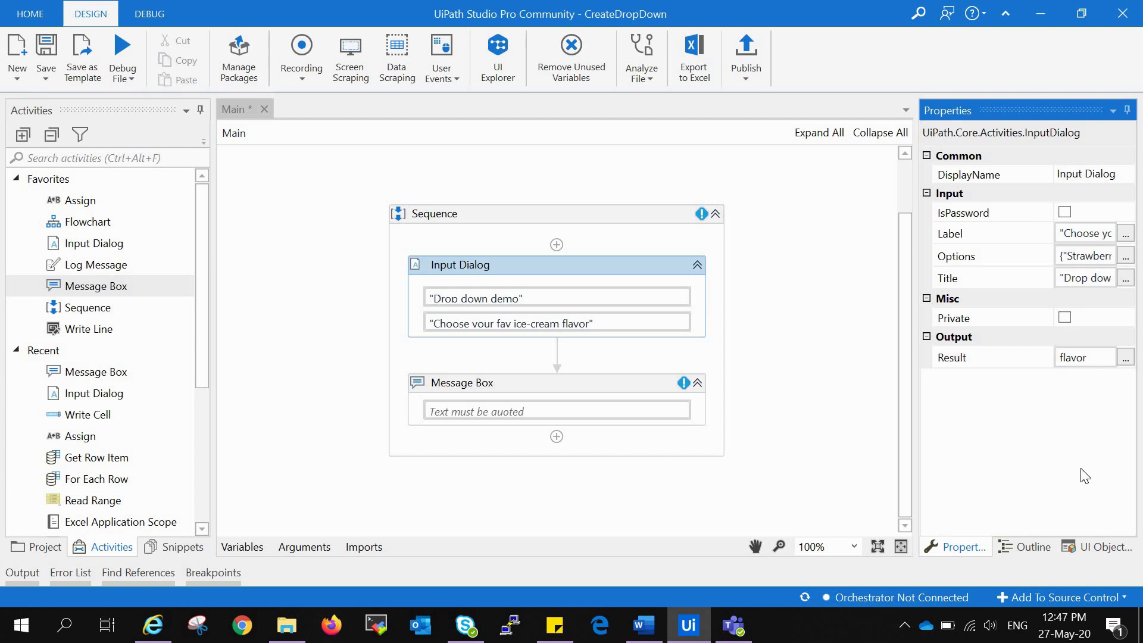
# - Set the Message Box text to flavor + " is your favourite" and save
pyautogui.click(611, 382)
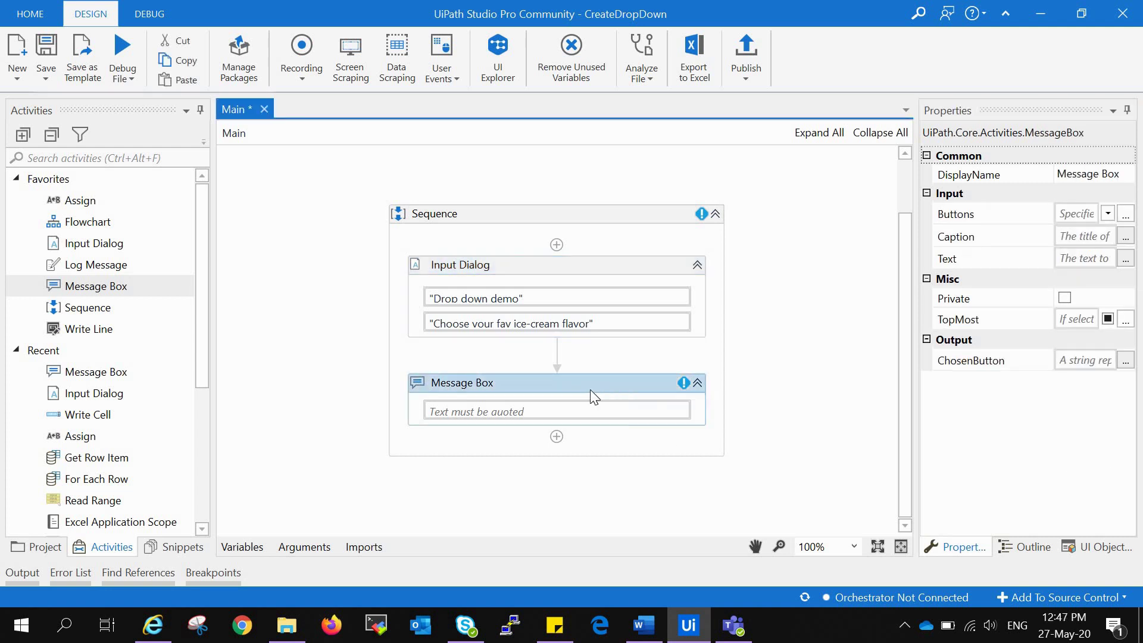
pyautogui.click(582, 411)
pyautogui.write('flavor')
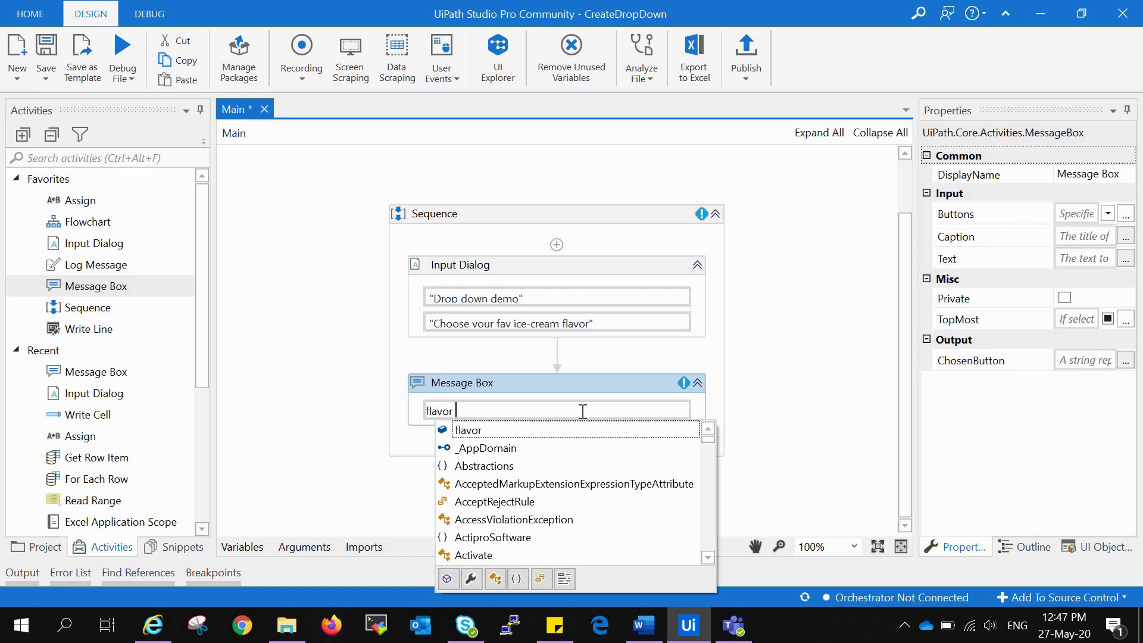
pyautogui.write(' + " ')
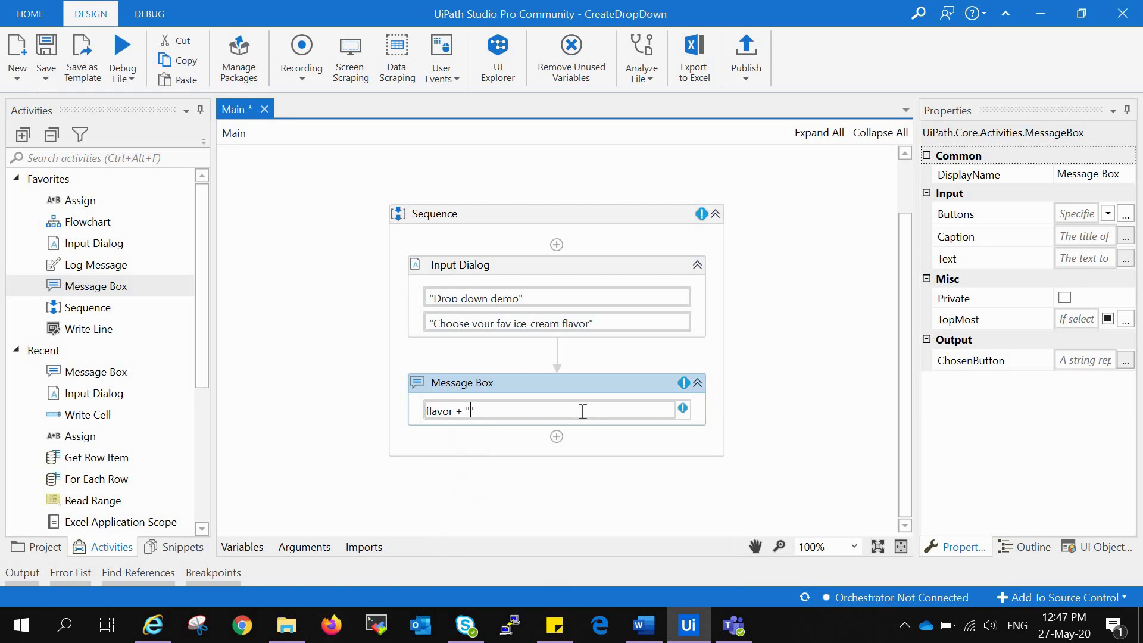
pyautogui.write('is ')
pyautogui.write('you')
pyautogui.write('r ')
pyautogui.write('fa')
pyautogui.write('vo')
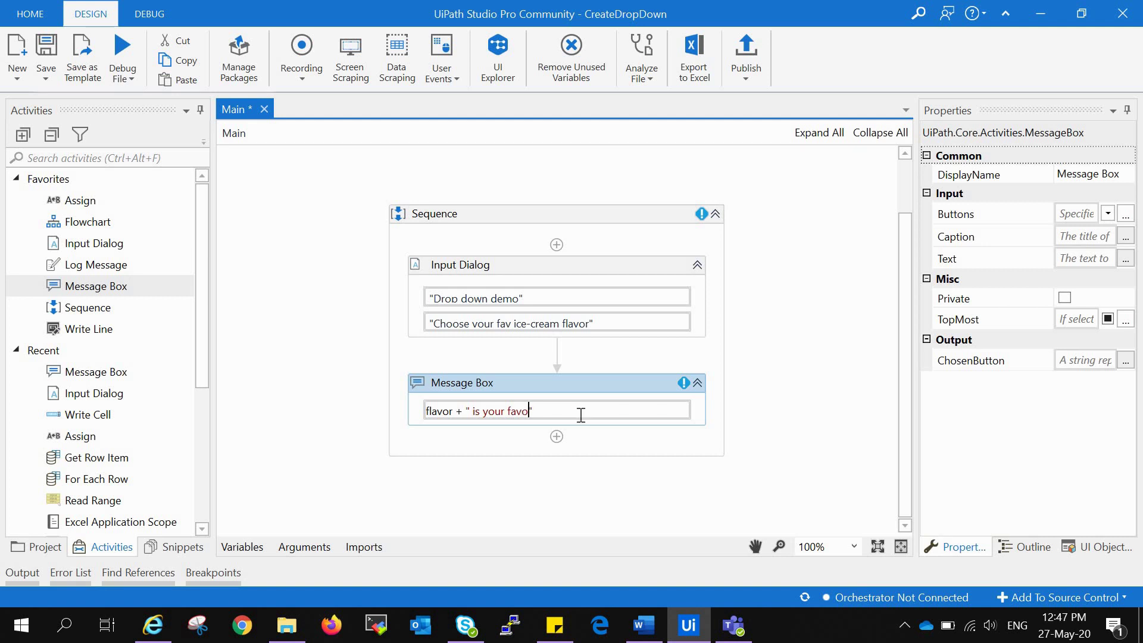
pyautogui.write('urite')
pyautogui.click(603, 451)
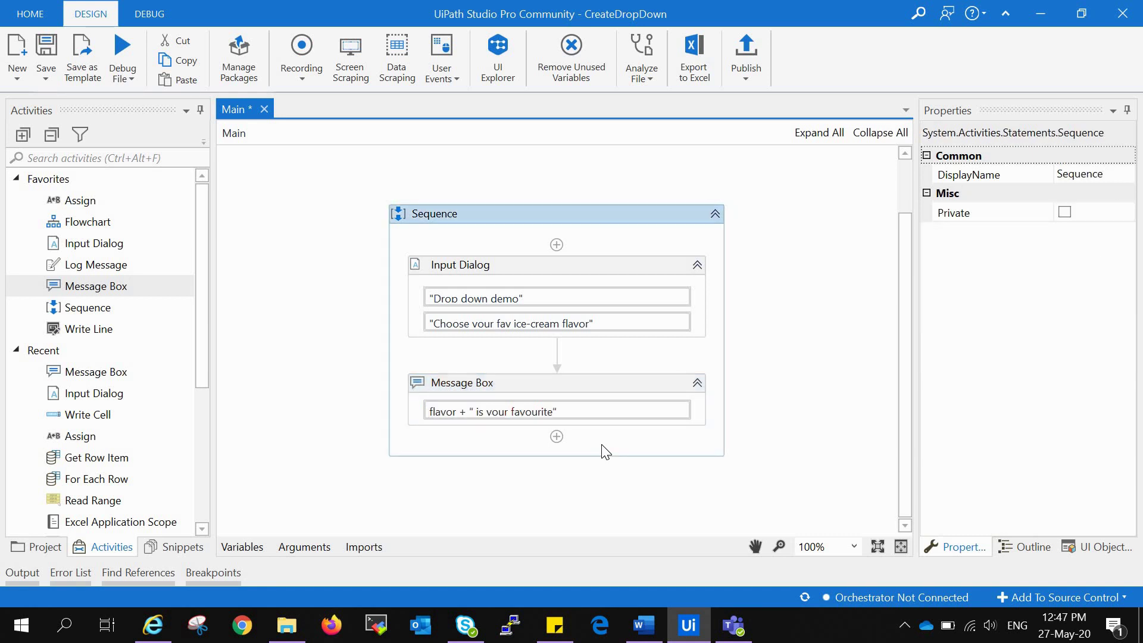
pyautogui.hotkey('ctrl', 's')
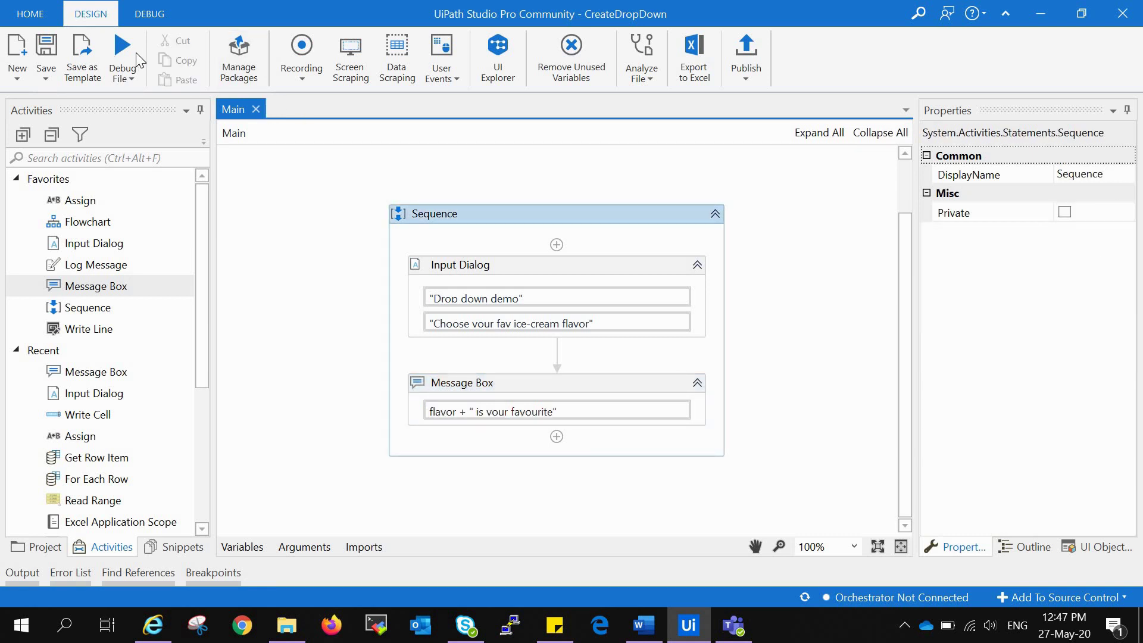
# - Debug the workflow, pick Black current in the dropdown, and dismiss the confirmation message
pyautogui.click(136, 52)
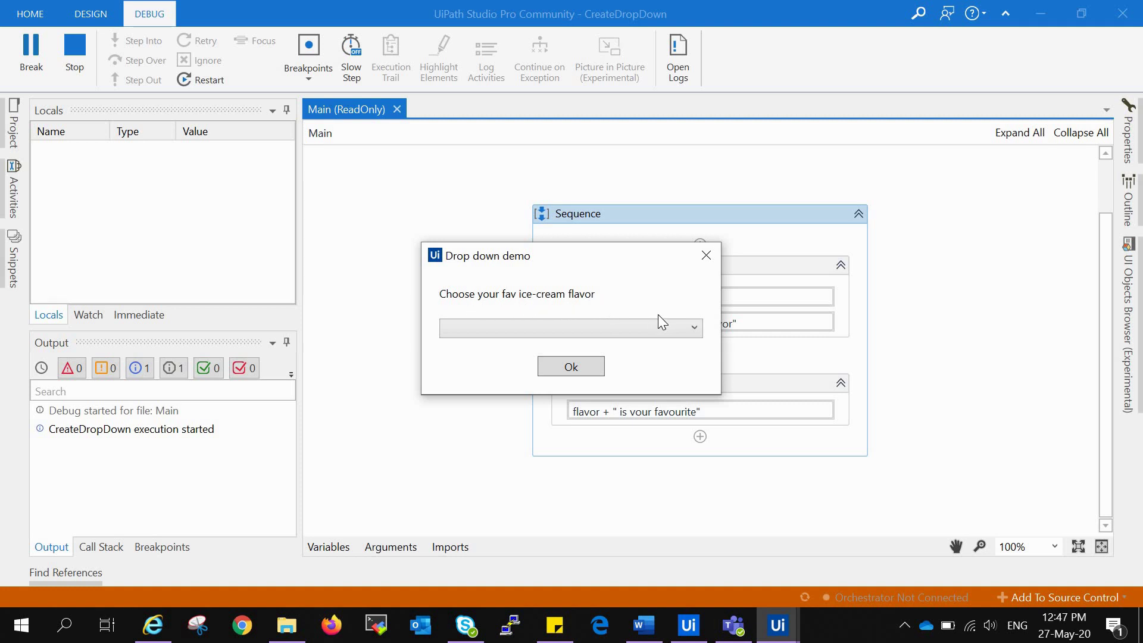
pyautogui.click(694, 329)
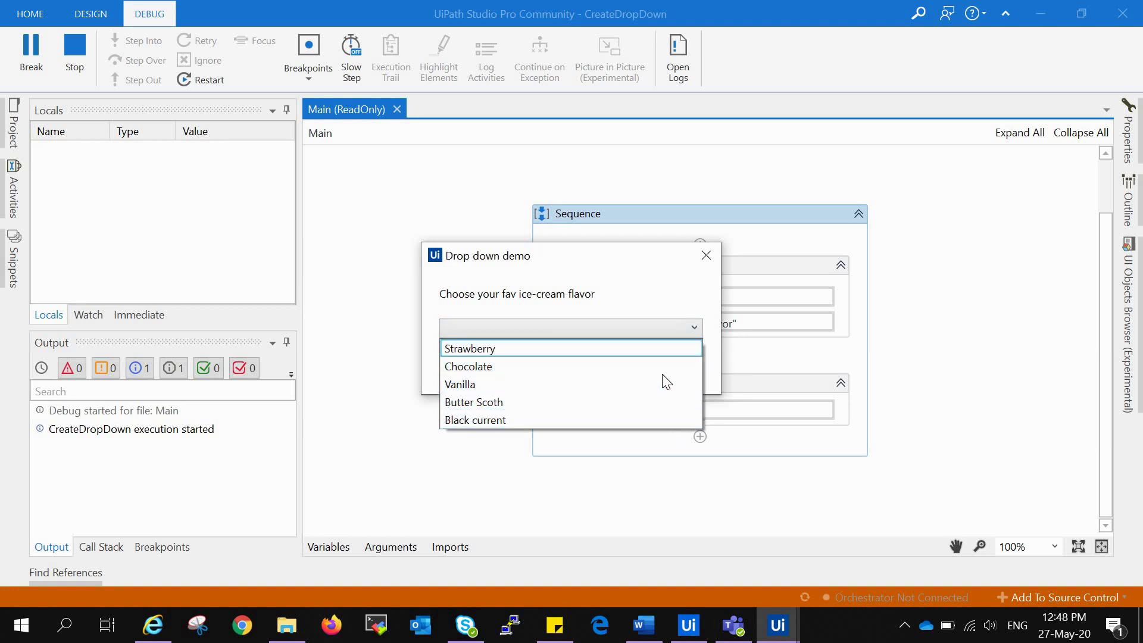
pyautogui.click(556, 419)
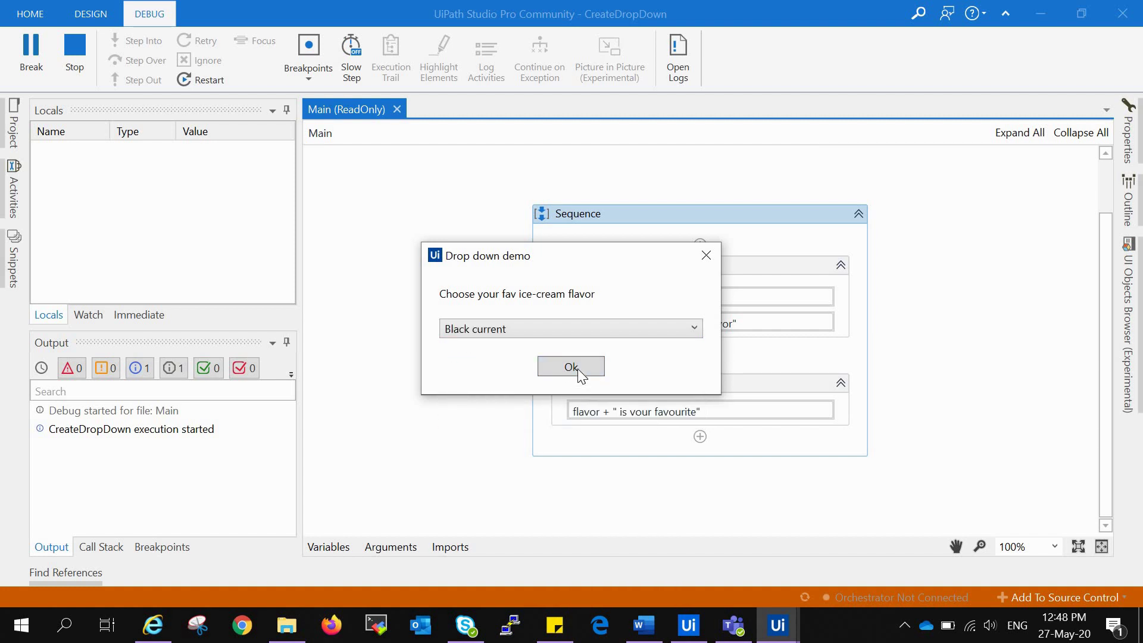
pyautogui.click(577, 369)
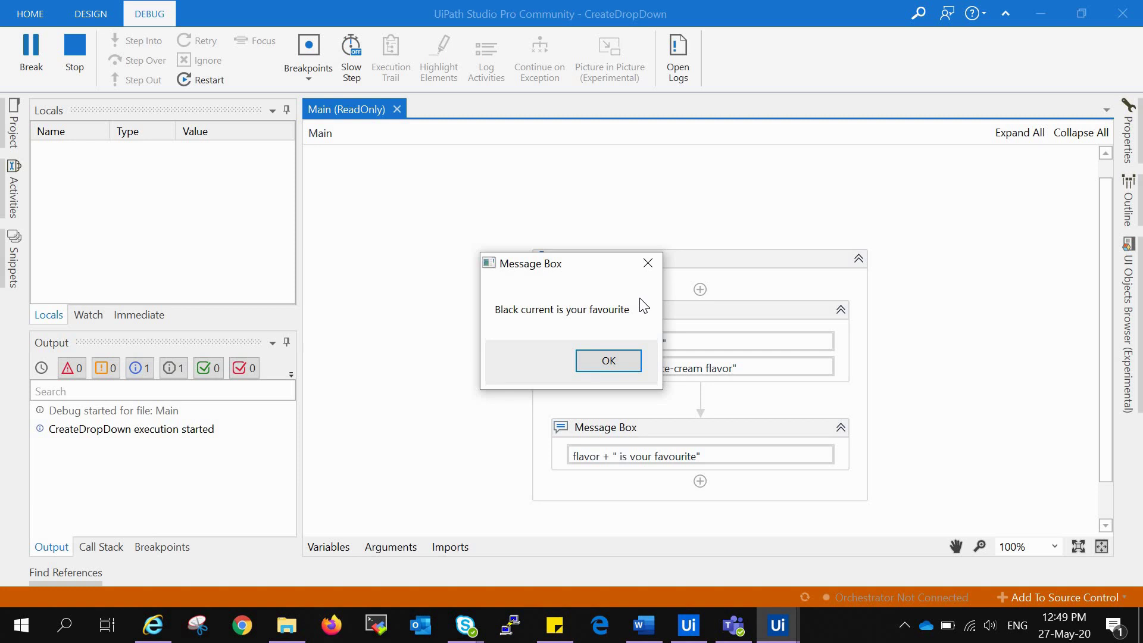
pyautogui.click(608, 360)
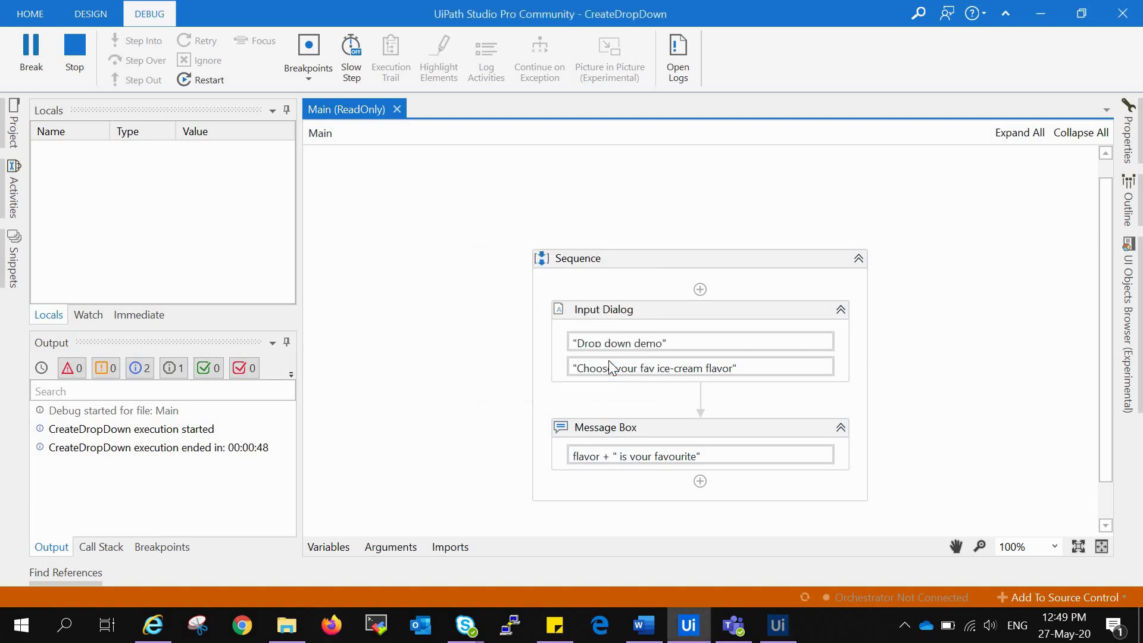